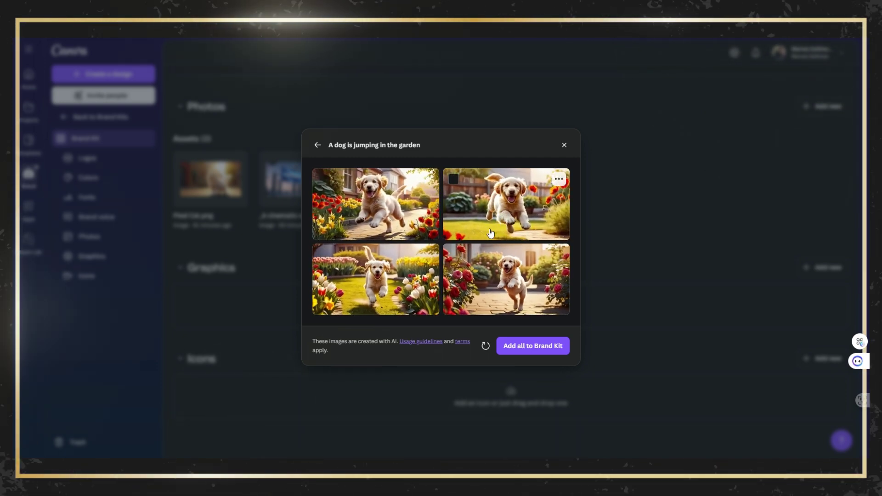
Show the options for the generated image of the dog jumping on the lawn beside the wooden fence
click(558, 180)
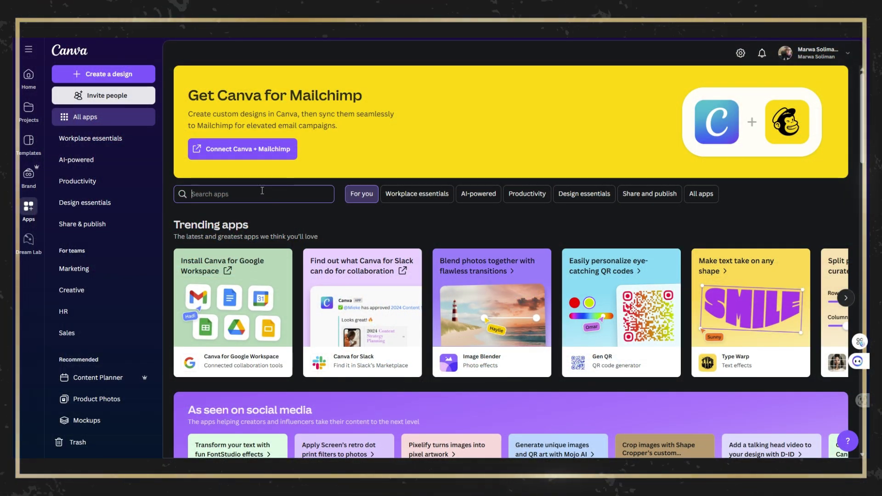
Search the apps for "dream sound" and start a new Video design with the Dream Sound app
text(dream sound)
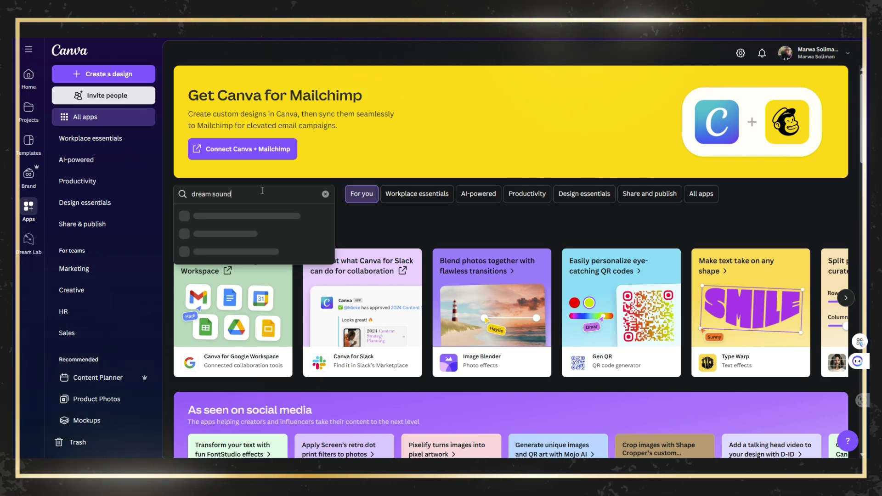
key(Return)
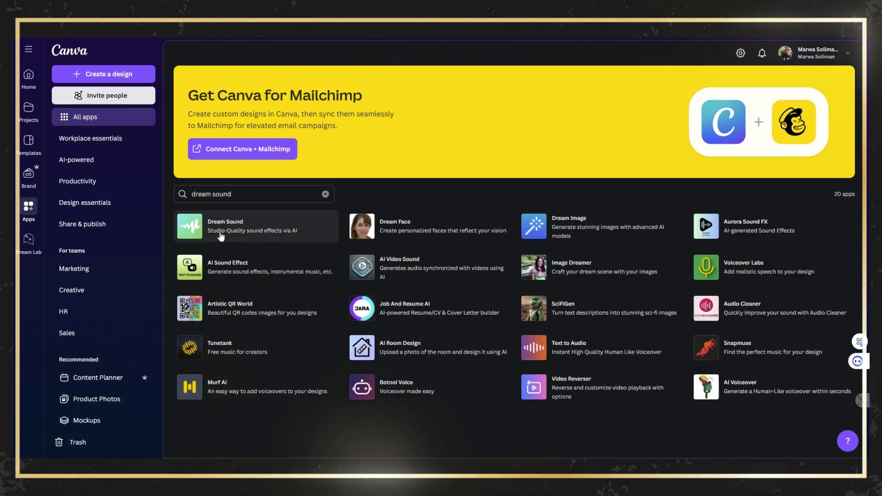
click(220, 233)
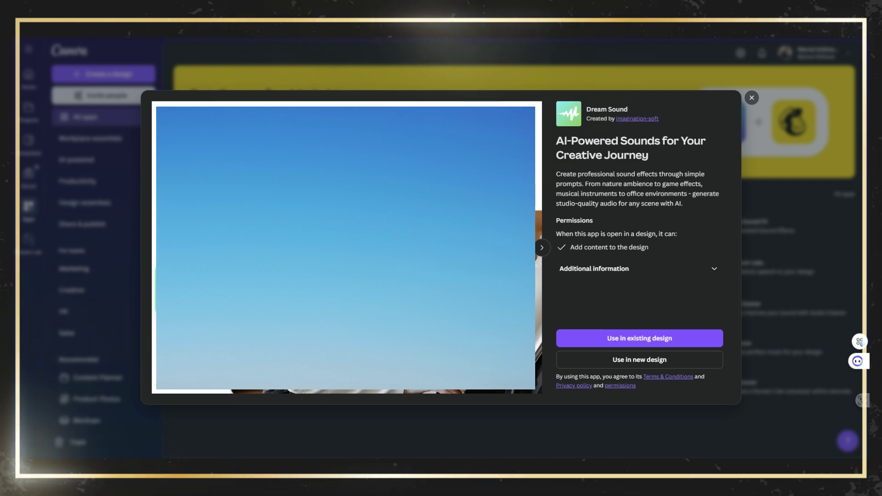
click(636, 359)
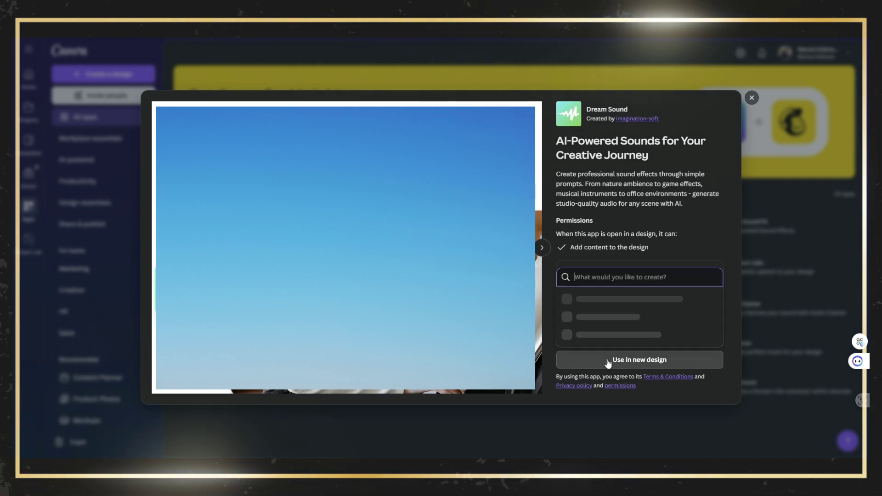
click(630, 322)
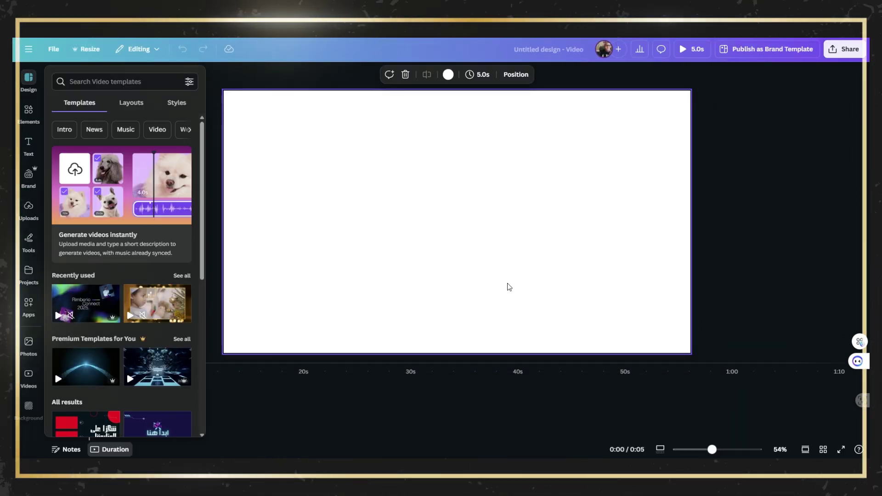
Review Dream Sound's history of generated sounds and its sound generation settings
click(70, 105)
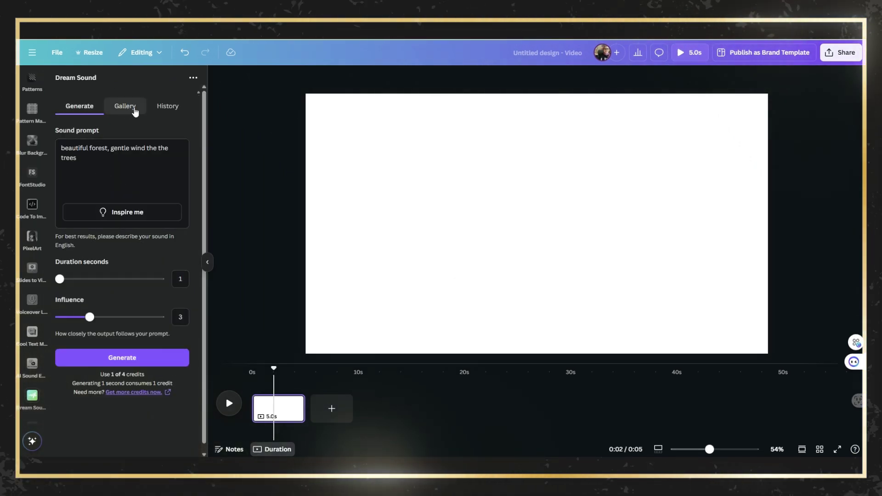
click(174, 109)
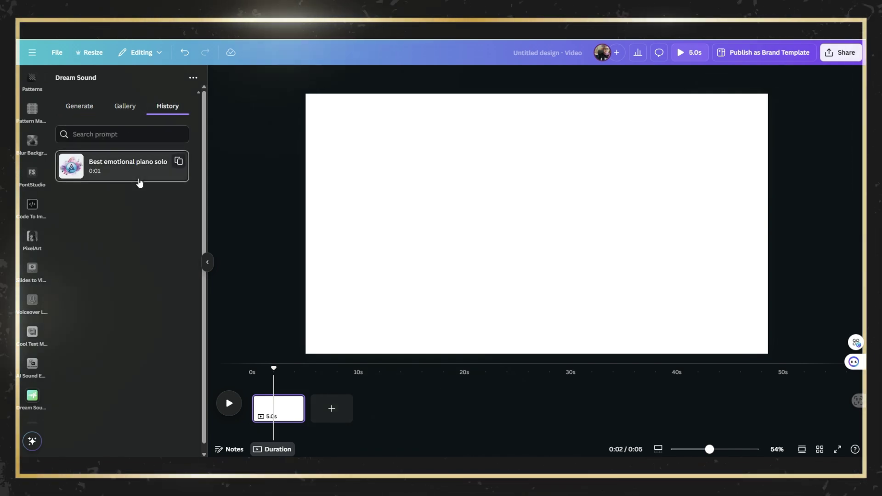
click(84, 111)
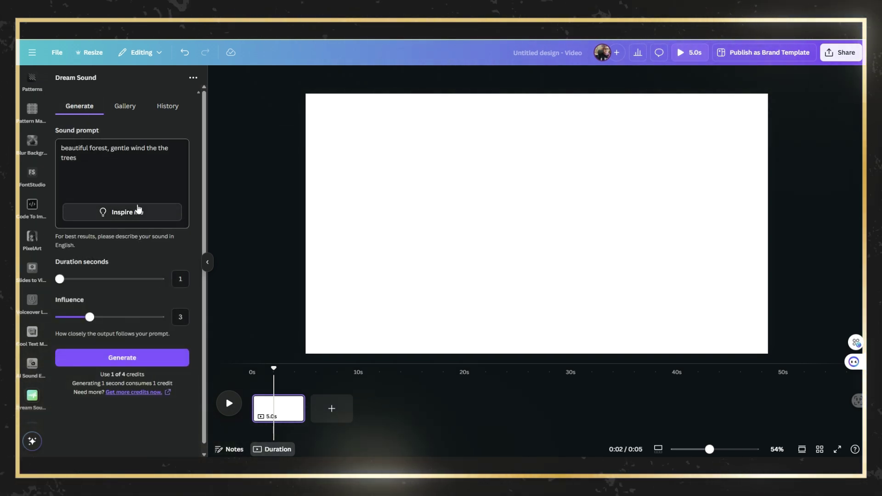
Preview several Nature sounds in the Dream Sound gallery, including forest ambience, wind in trees, Jungle ambience and wild fire
click(129, 107)
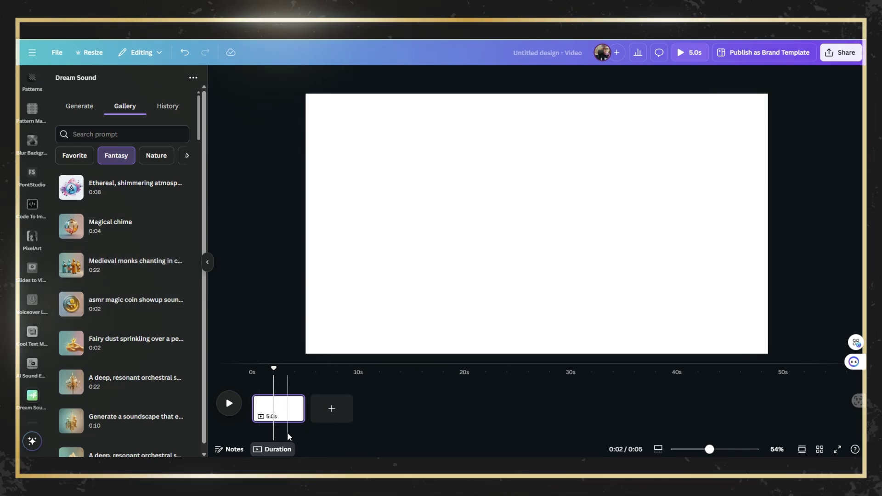
click(155, 156)
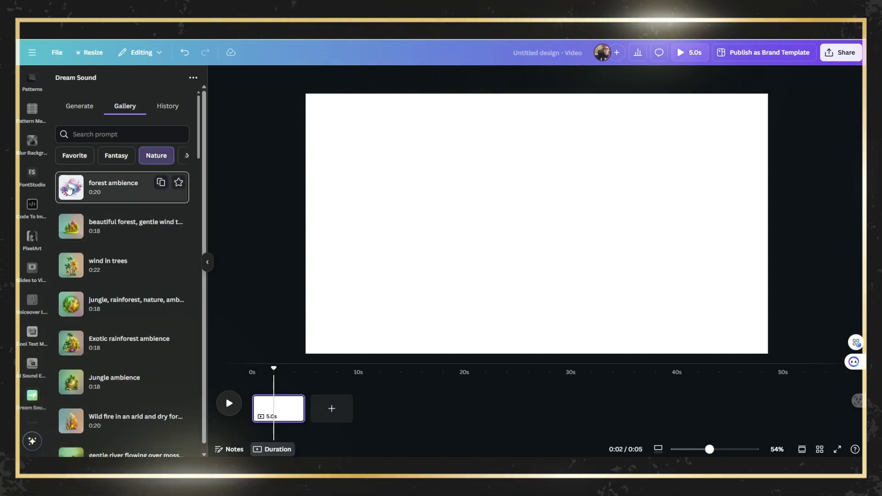
click(73, 189)
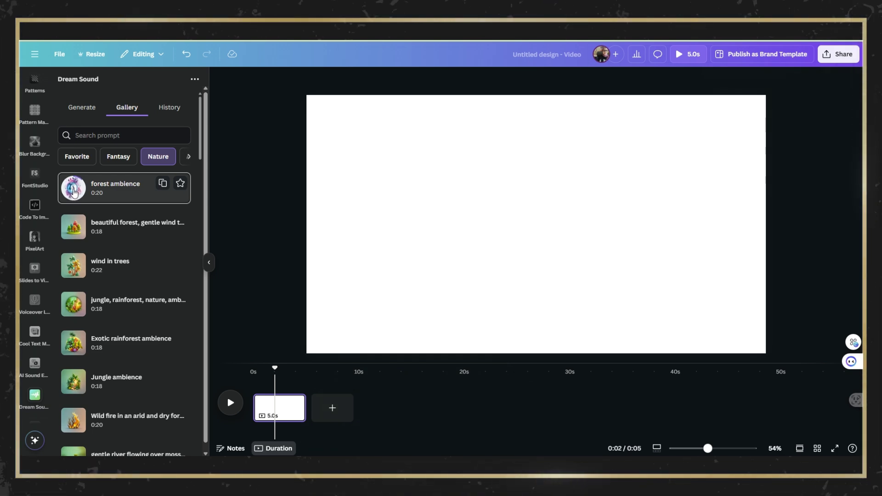
click(73, 190)
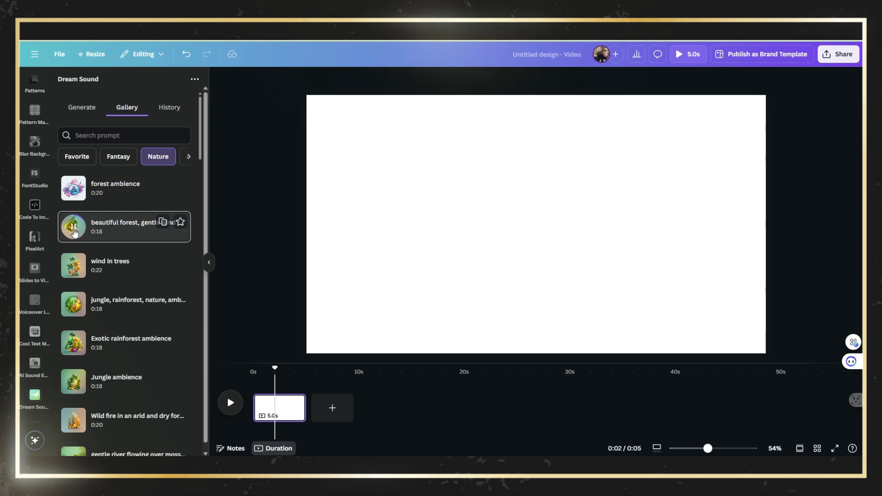
click(75, 271)
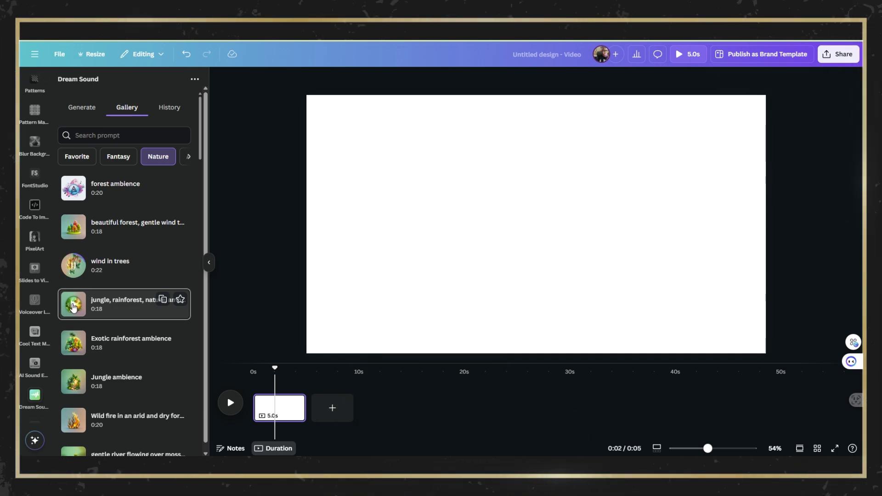
click(74, 307)
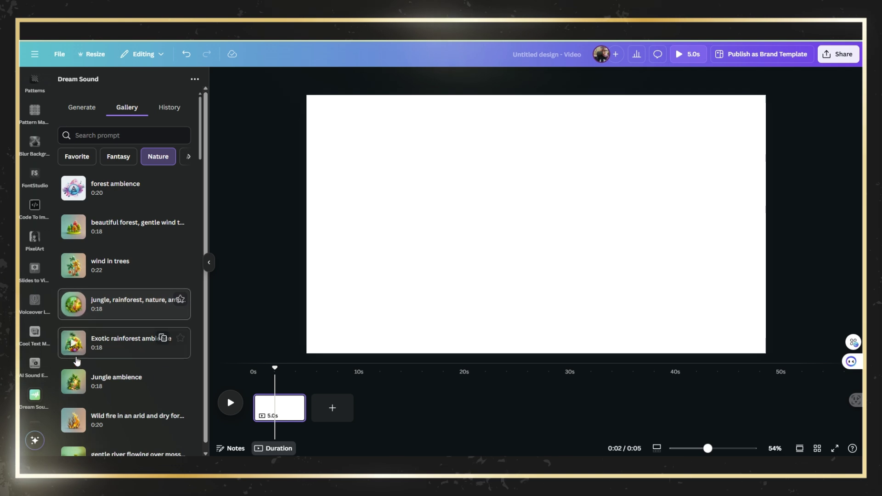
click(73, 382)
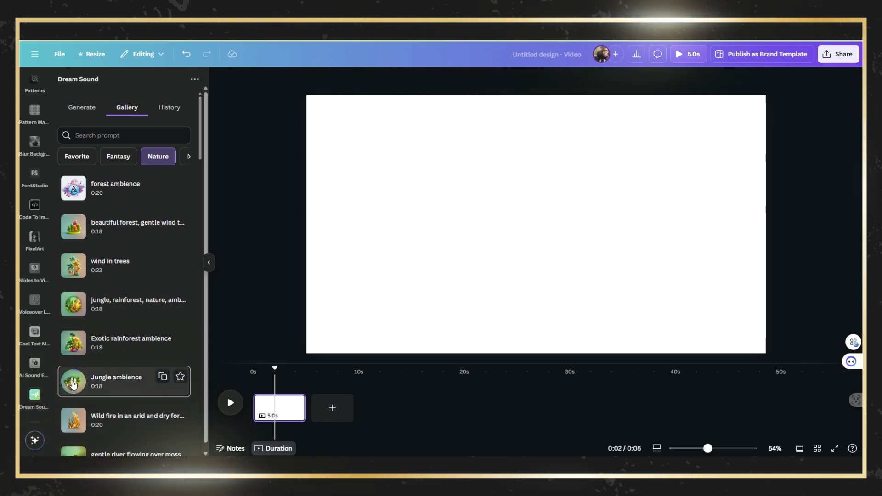
click(74, 424)
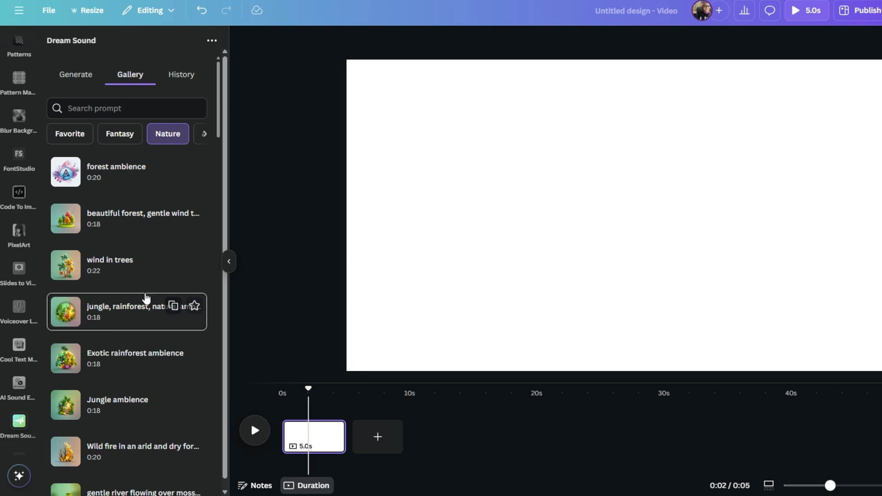
Generate a 1-second sound effect from the suggested prompt "Gentle ocean waves, tide, beach, ocean, sea"
click(76, 76)
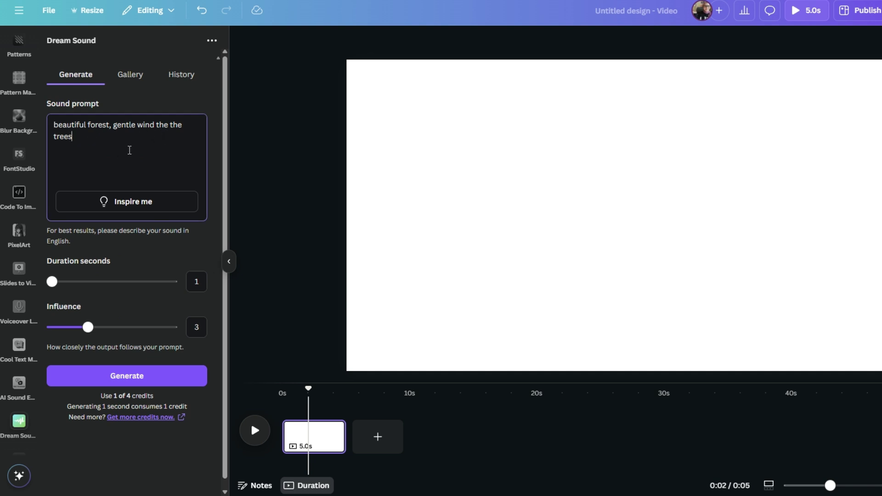
click(143, 208)
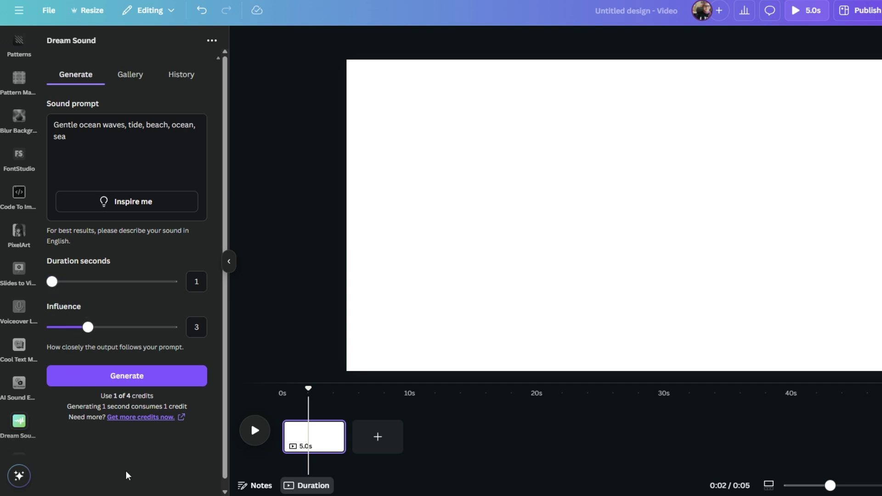
click(130, 381)
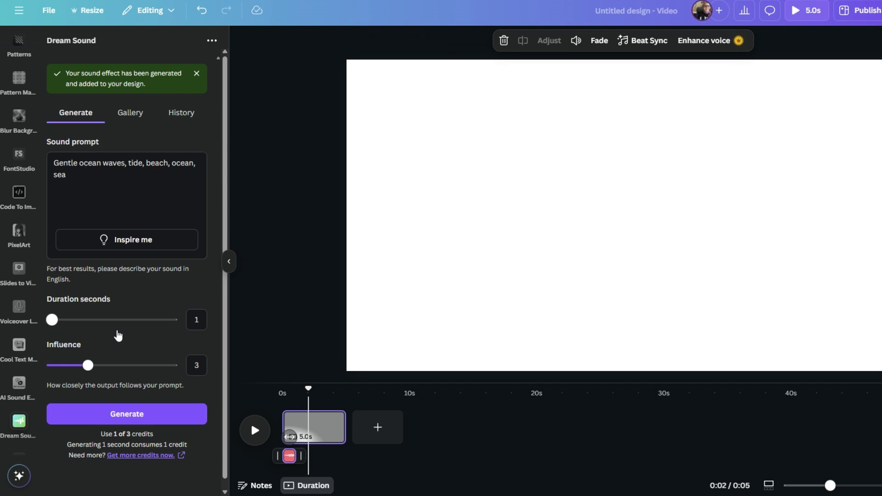
Play the generated ocean sound from the start of the timeline
drag(308, 388, 284, 388)
click(259, 425)
click(258, 437)
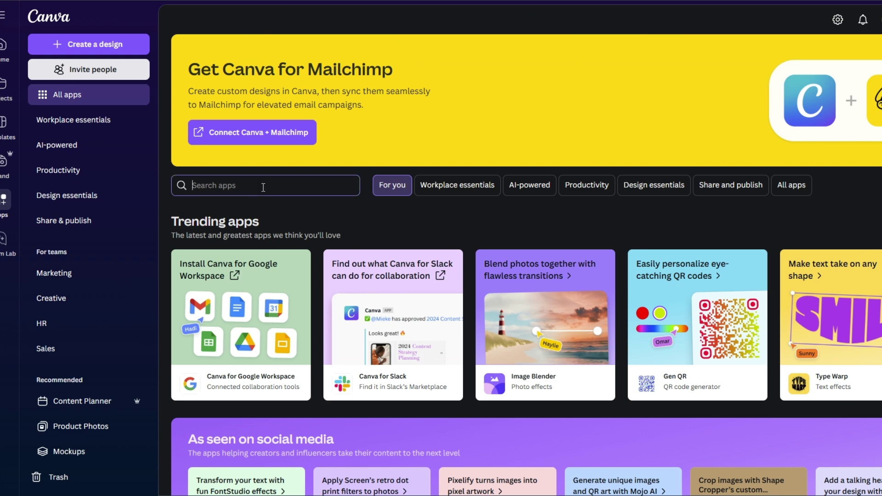
Search the apps for "gen logo" and open the Gen Logo app's details
text(gen logo)
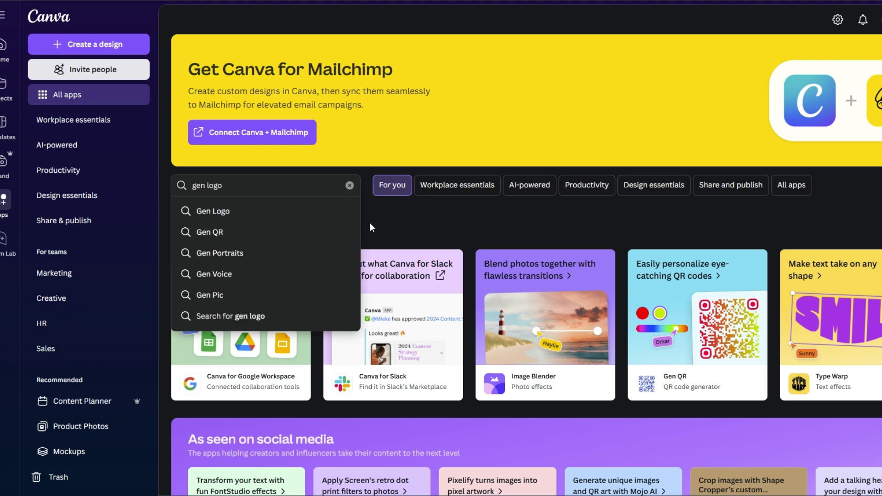
key(Return)
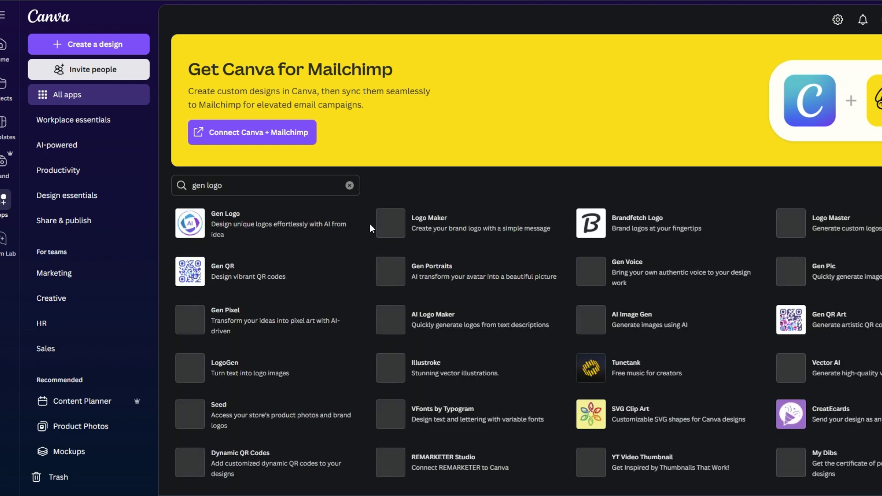
click(242, 228)
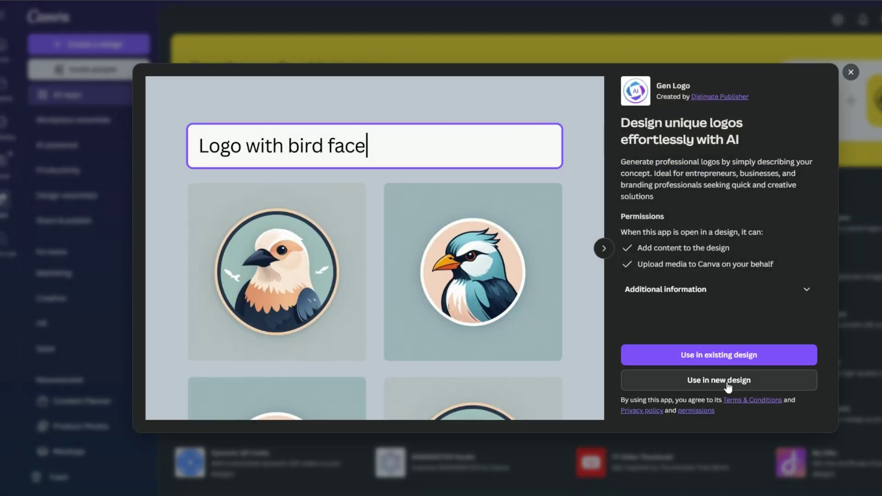
Use Gen Logo in a new design, searching the design types for "logo" and choosing Logo
click(727, 384)
scroll(725, 333, down, 3)
scroll(725, 332, down, 3)
scroll(724, 332, down, 3)
scroll(725, 332, up, 6)
scroll(725, 331, up, 2)
scroll(724, 332, up, 1)
scroll(725, 332, down, 3)
scroll(725, 332, down, 4)
click(721, 251)
text(logo)
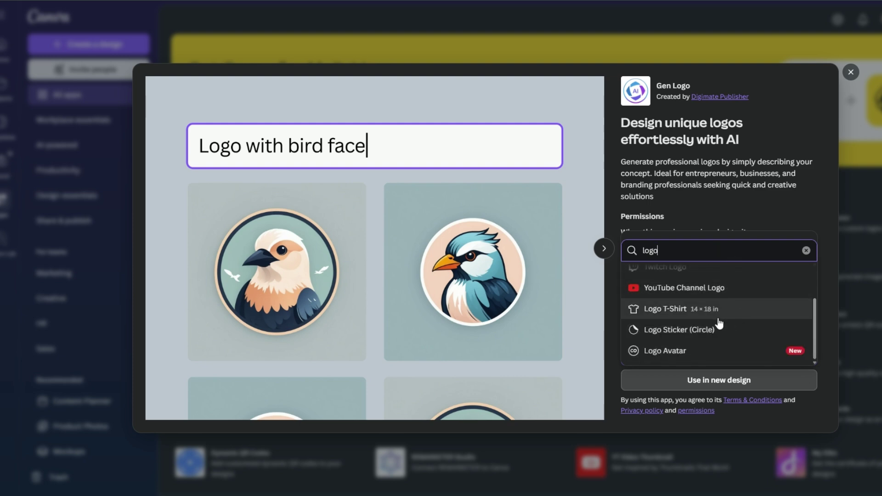
scroll(724, 327, up, 2)
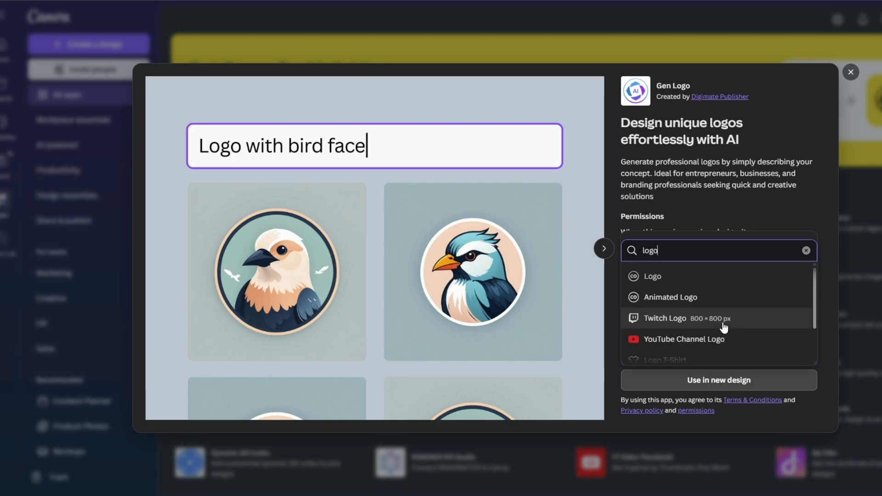
click(690, 275)
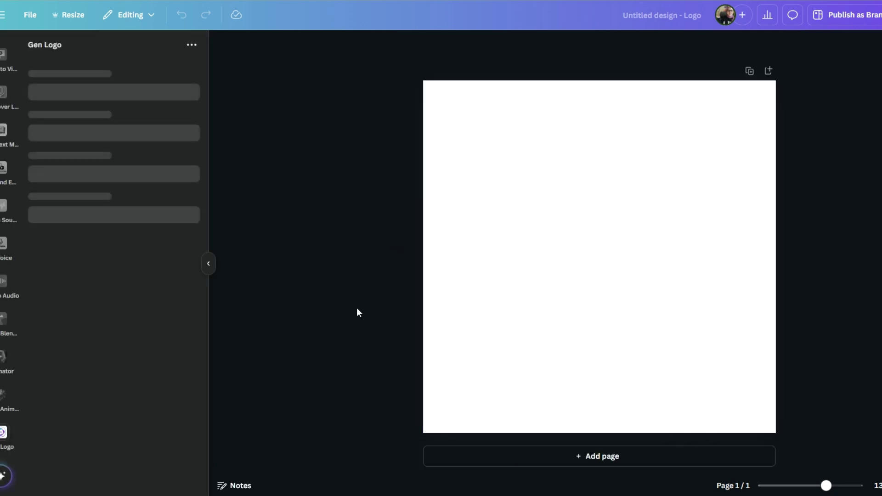
triple_click(149, 111)
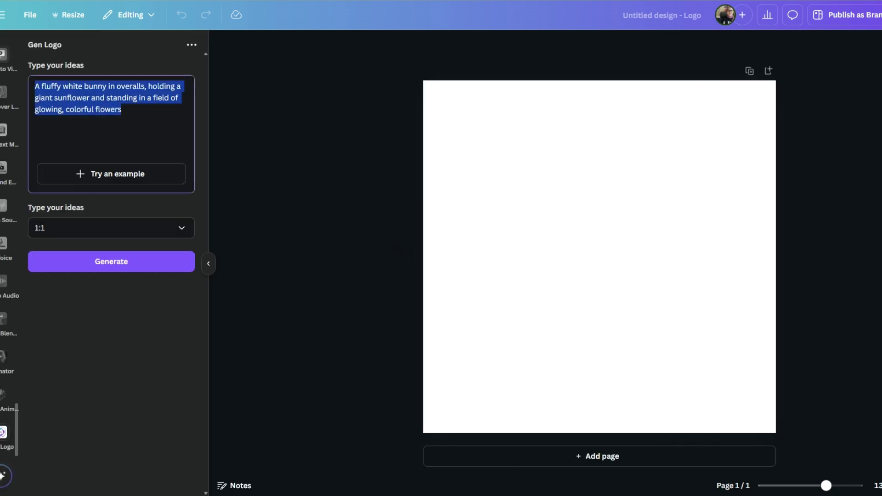
key(BackSpace)
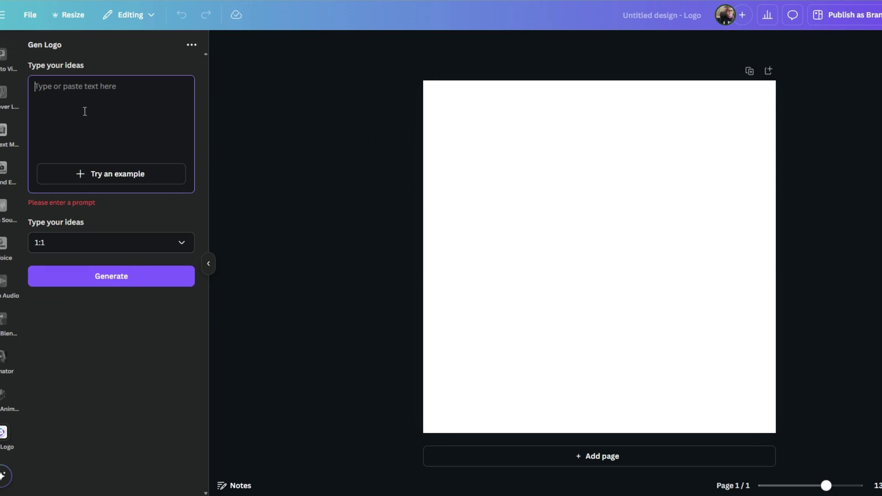
key(ctrl+z)
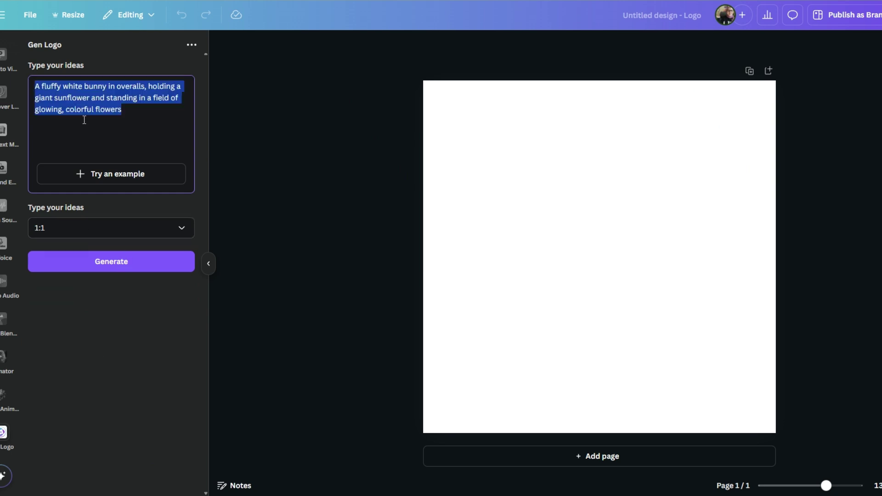
click(104, 139)
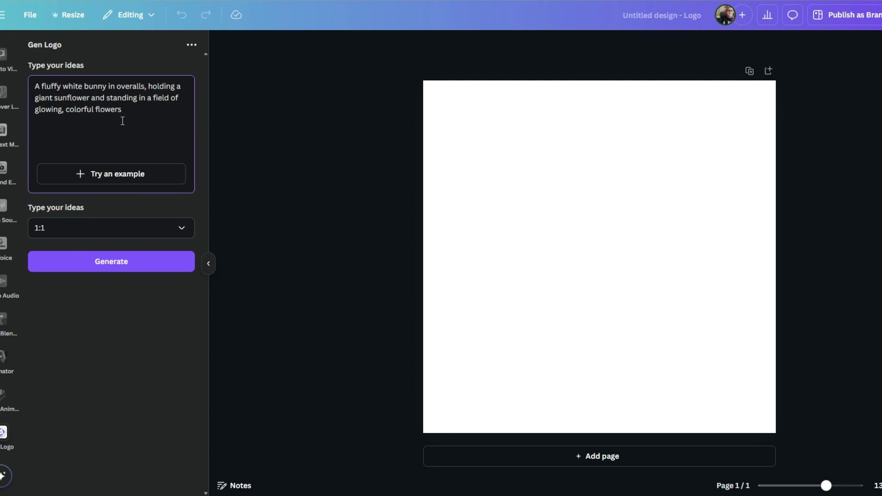
drag(141, 109, 33, 86)
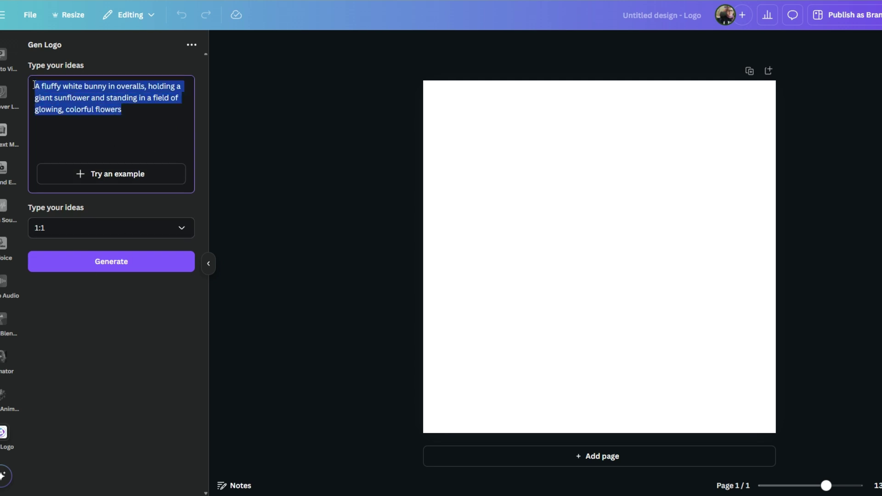
Cycle through the example logo ideas to the parrot wearing a flower crown on a swing in a vibrant jungle
click(133, 177)
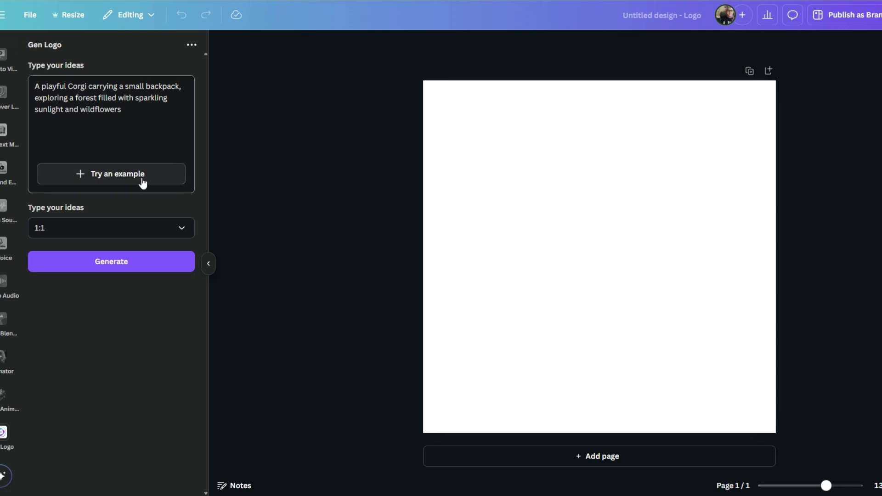
click(142, 181)
click(98, 179)
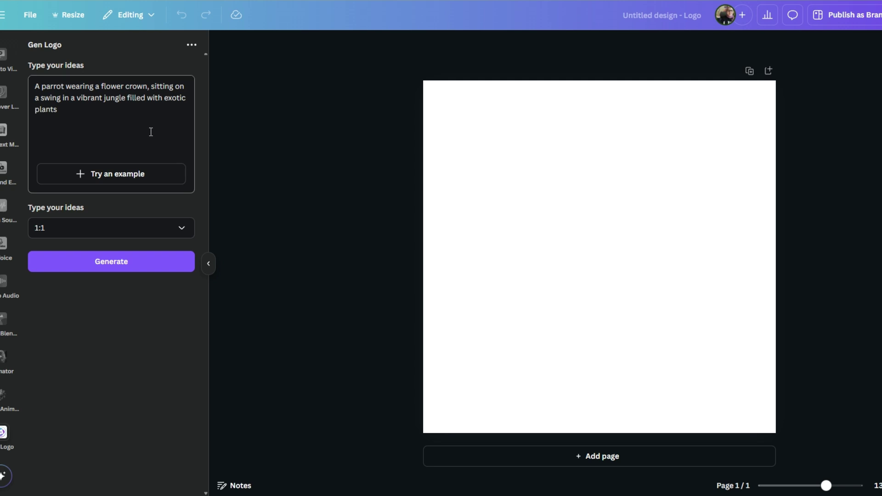
Generate the flower-crowned parrot logo at the 1:1 ratio and add it to the design
click(174, 232)
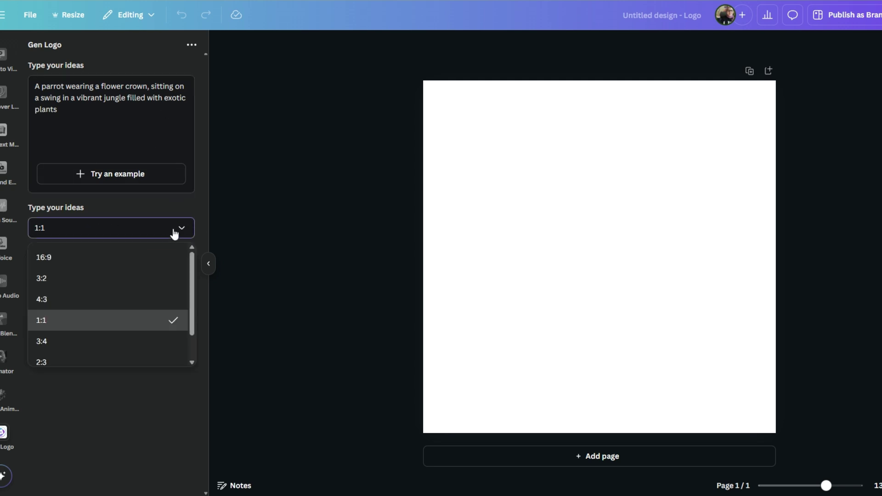
click(174, 232)
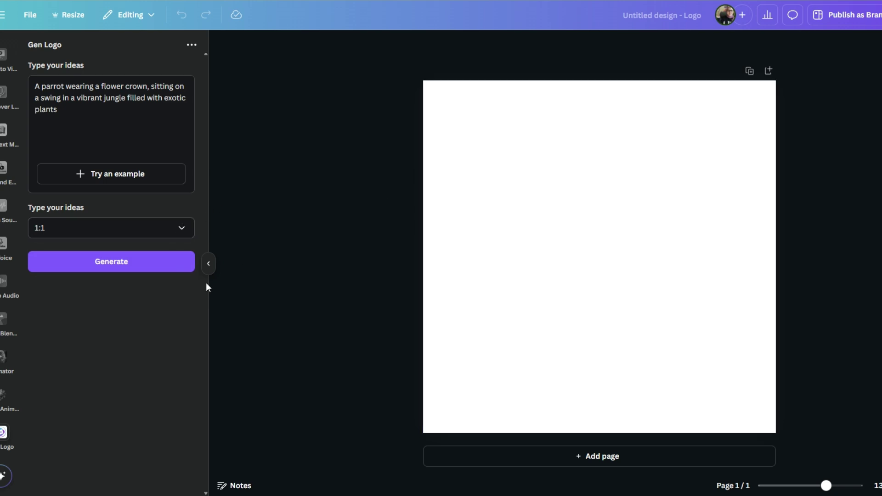
click(128, 268)
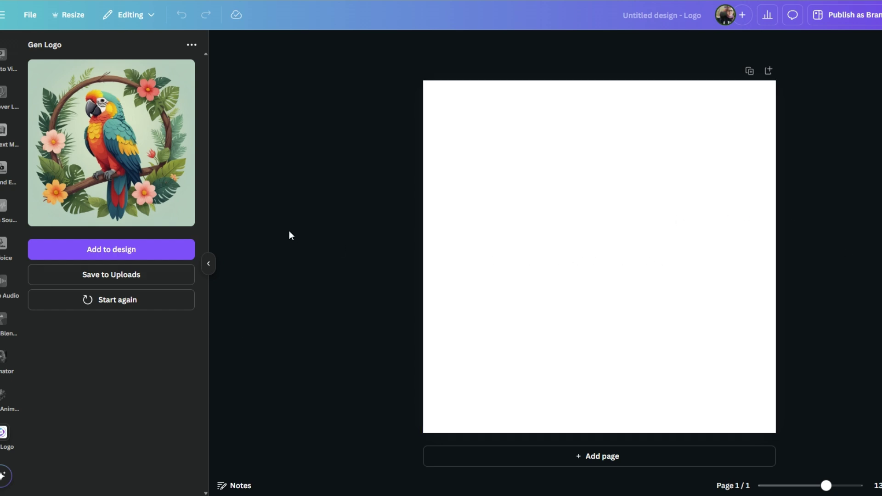
click(135, 253)
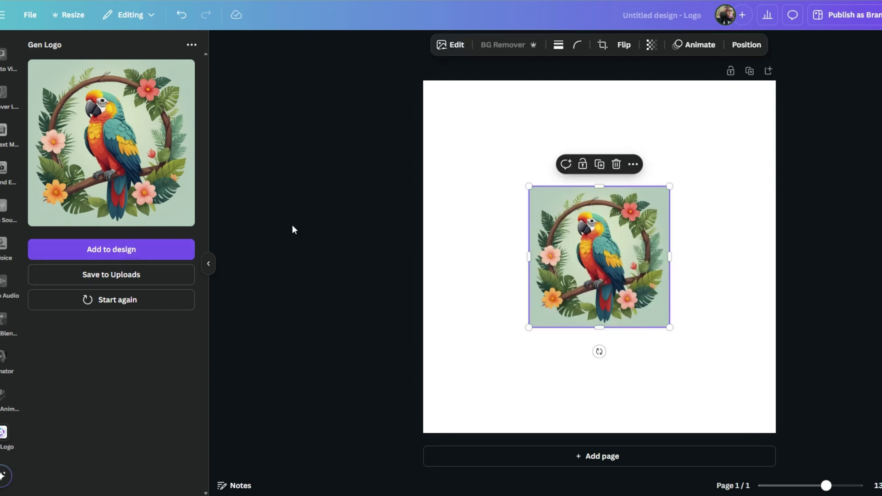
Set the parrot image as the page background
right_click(643, 224)
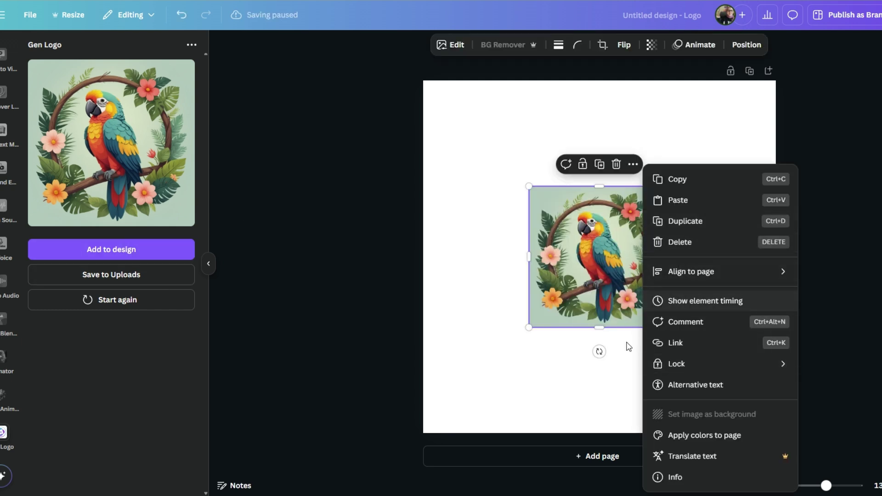
click(624, 284)
right_click(626, 285)
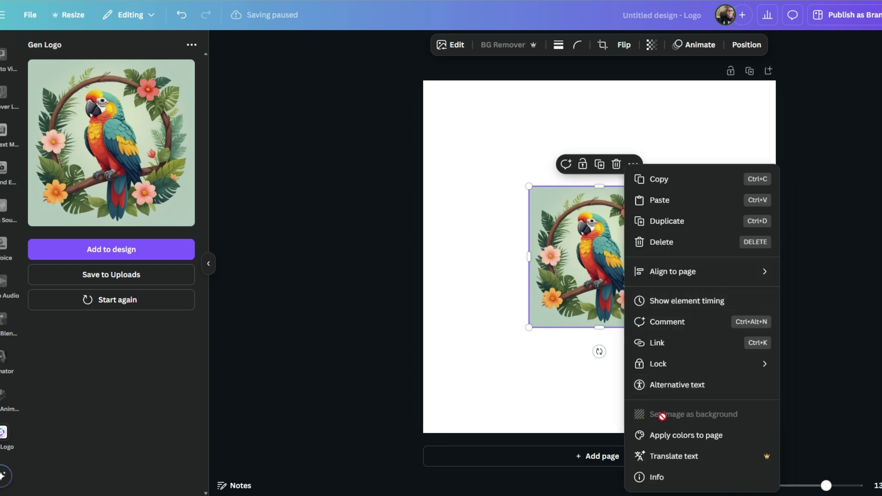
click(600, 353)
right_click(570, 305)
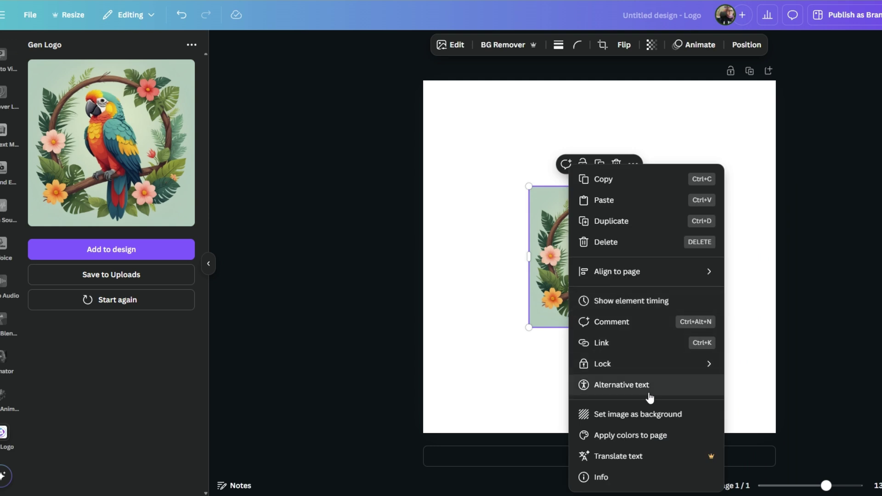
click(652, 413)
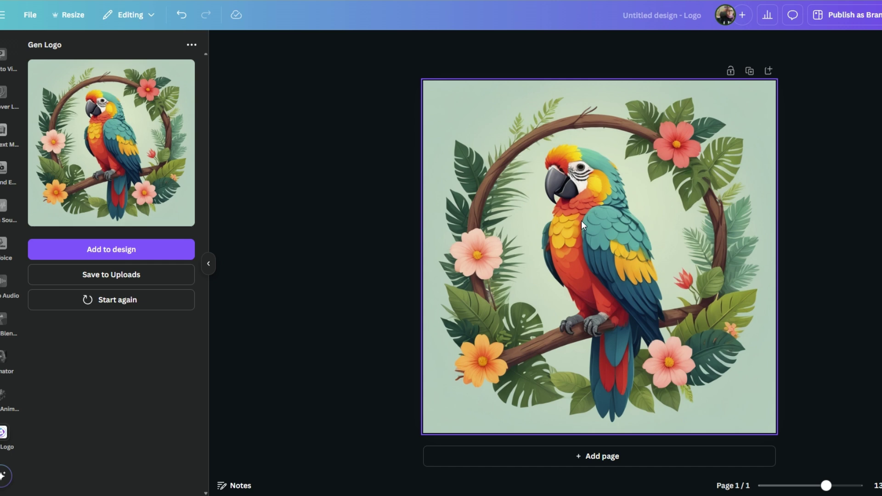
Delete the parrot background from the page and start Gen Logo again
click(603, 144)
key(Delete)
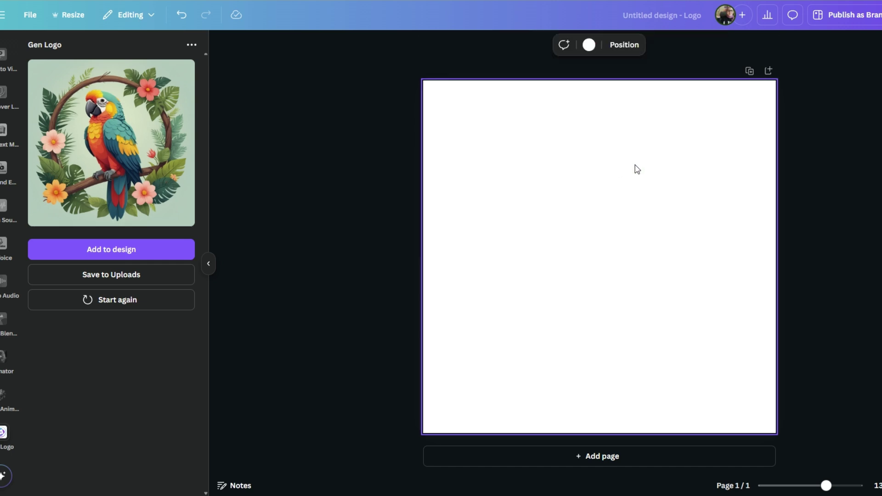
click(119, 300)
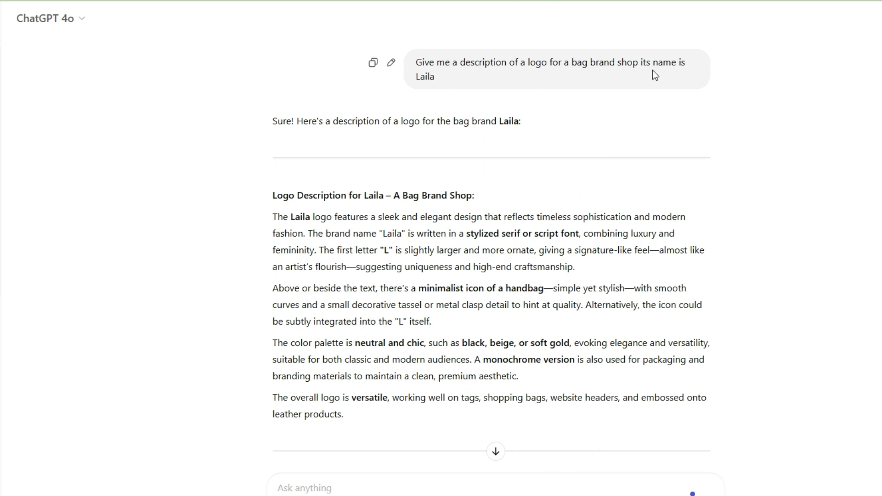
In ChatGPT, review the logo description for the bag brand Laila and the text prompt based on it
scroll(376, 267, down, 1)
scroll(376, 266, down, 3)
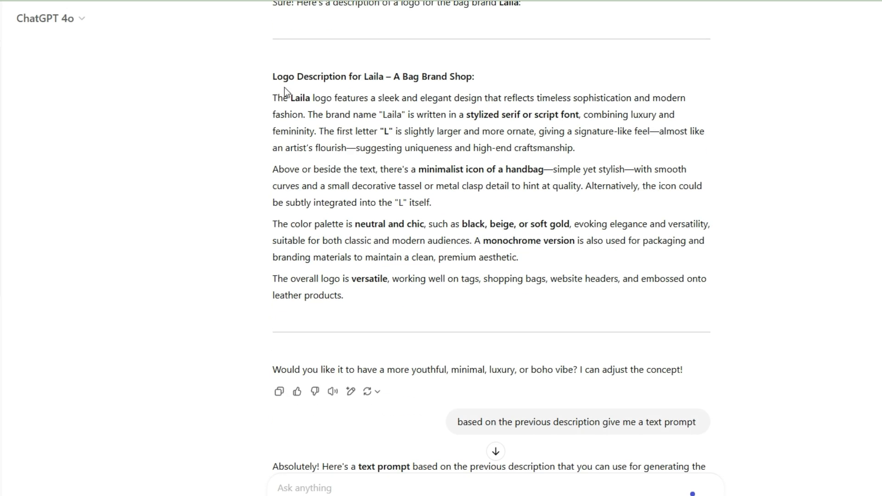
drag(273, 76, 725, 313)
scroll(521, 197, down, 5)
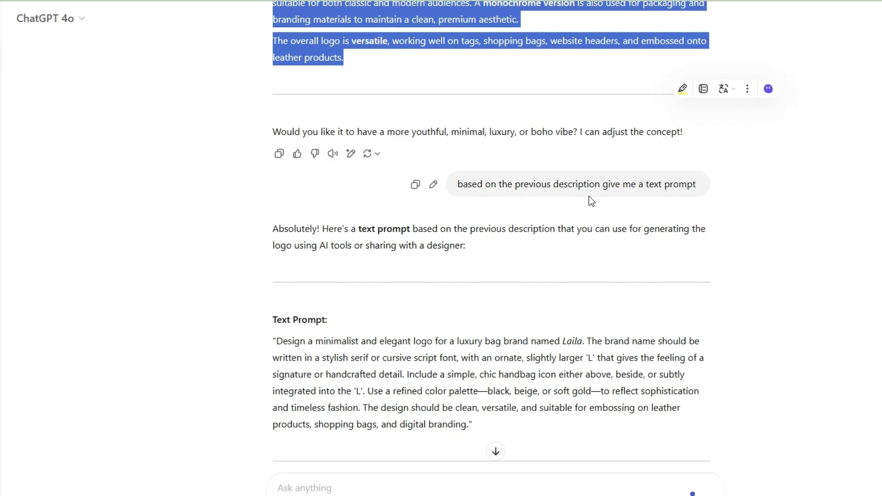
scroll(465, 229, up, 4)
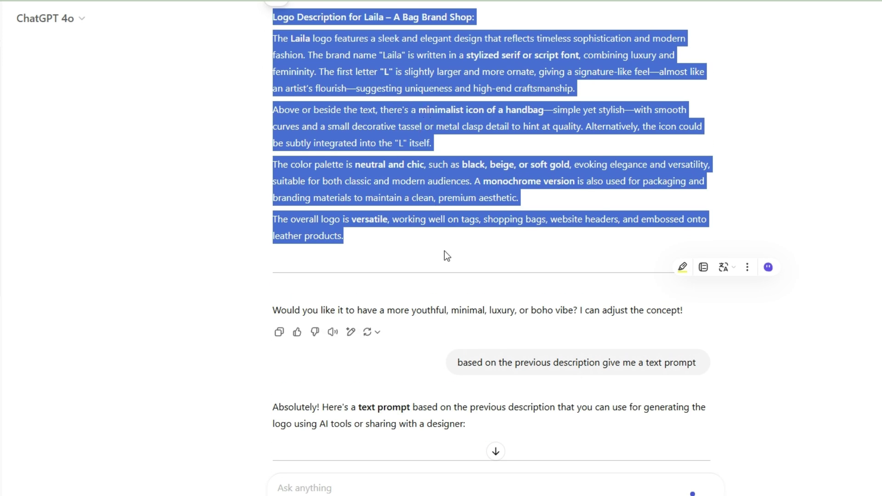
scroll(446, 242, down, 4)
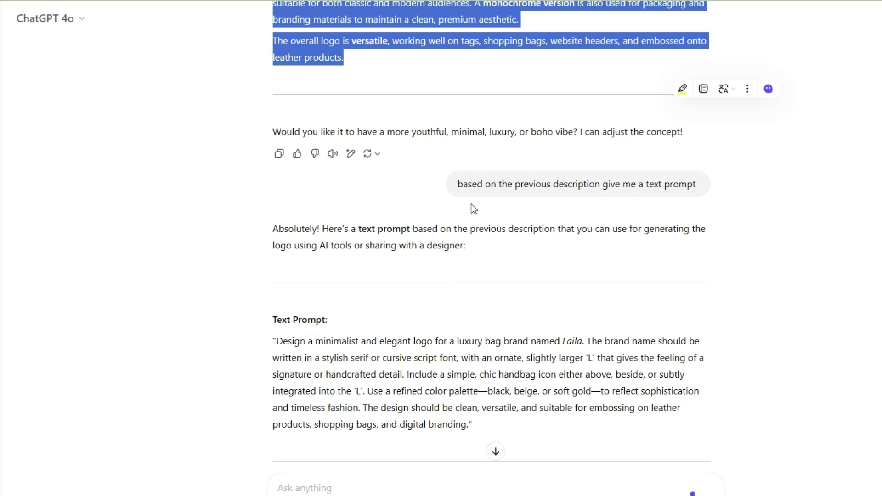
scroll(461, 296, down, 1)
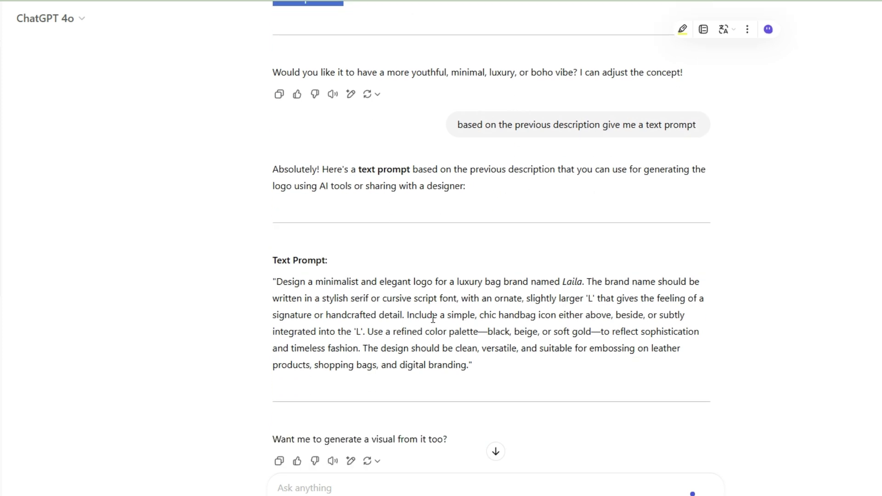
Copy the full text prompt for the minimalist, elegant Laila luxury bag brand logo
click(275, 280)
drag(276, 280, 460, 372)
key(ctrl+c)
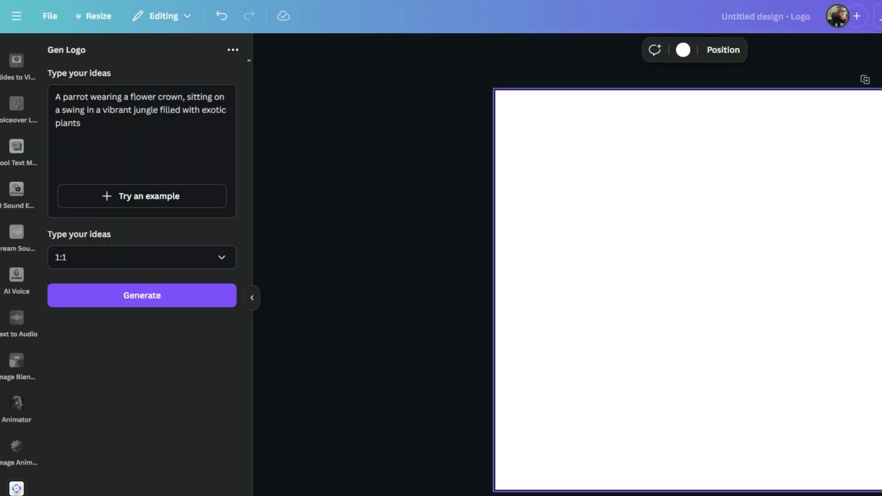
Back in Canva, replace Gen Logo's parrot idea with the copied Laila prompt and generate the logo at 1:1
click(148, 151)
key(ctrl+v)
scroll(148, 152, up, 5)
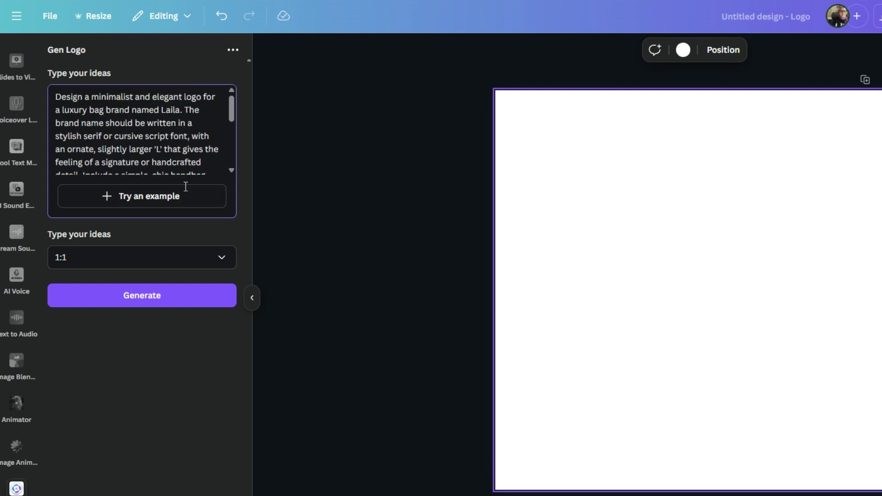
click(165, 301)
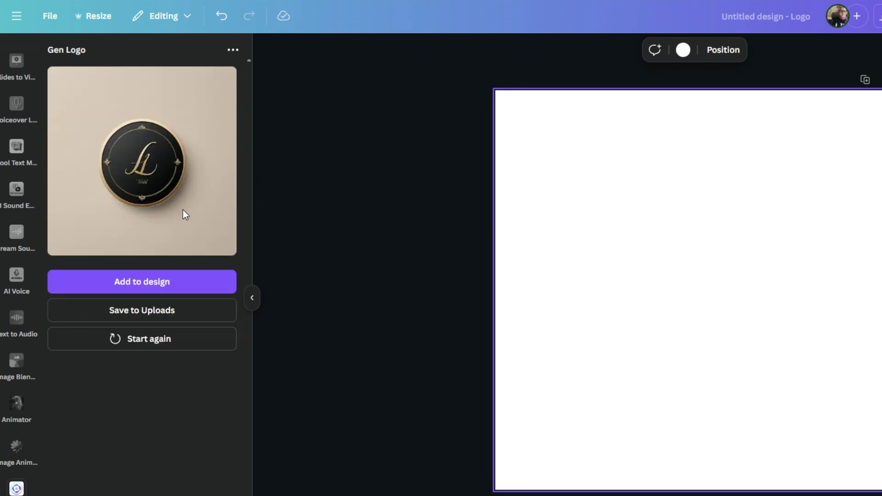
Add the generated gold-and-black logo to the design, enlarged, and set it as the page background
click(164, 288)
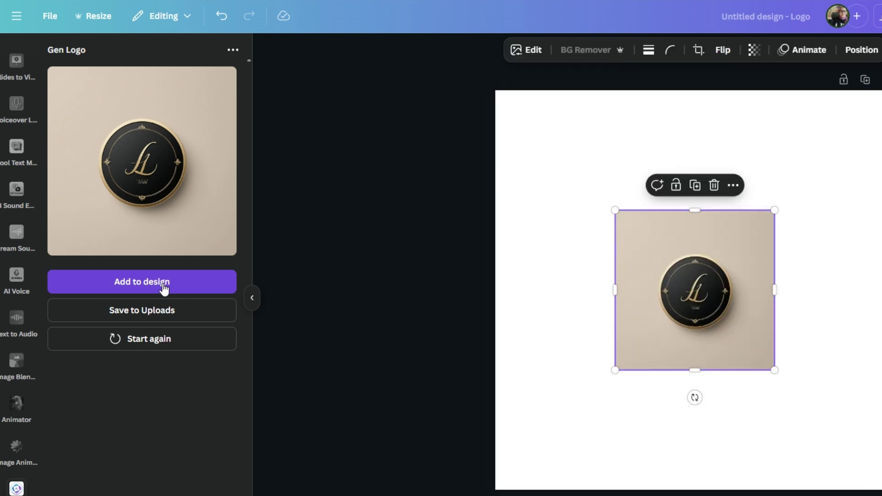
drag(774, 209, 878, 88)
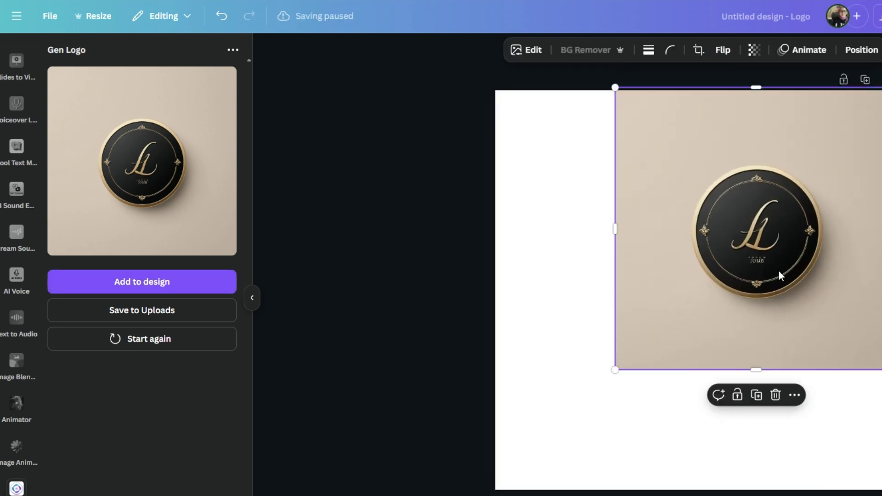
drag(780, 274, 736, 303)
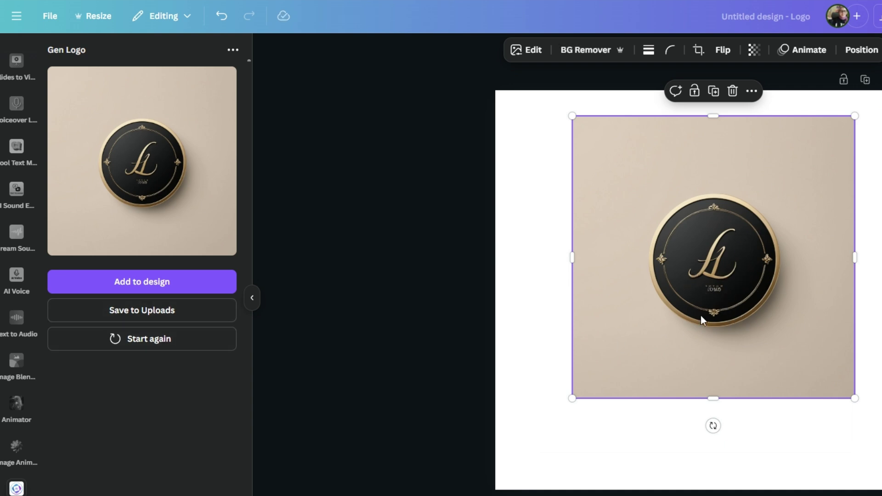
right_click(714, 328)
click(791, 468)
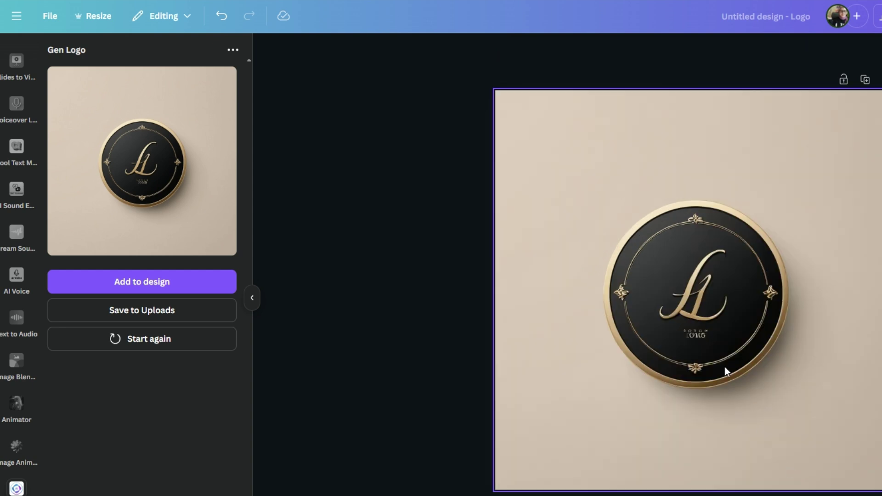
Erase the small garbled text below the gold monogram using Magic Eraser with brush size 24
click(613, 193)
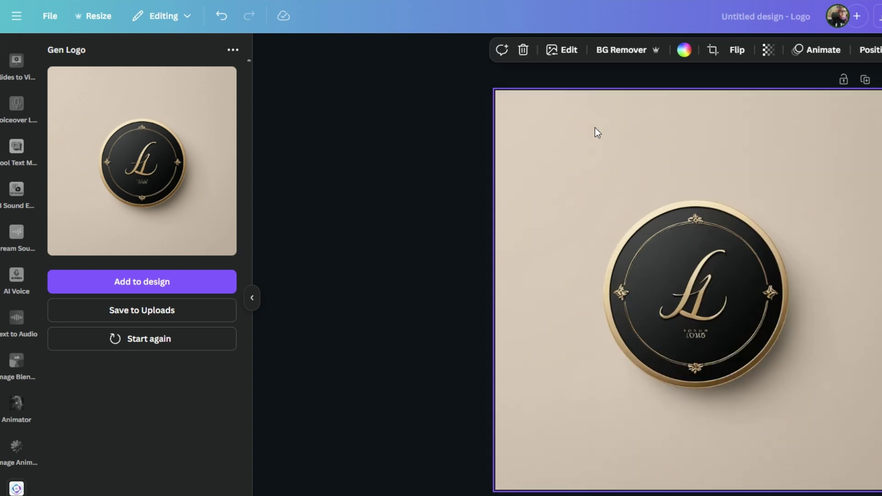
click(567, 51)
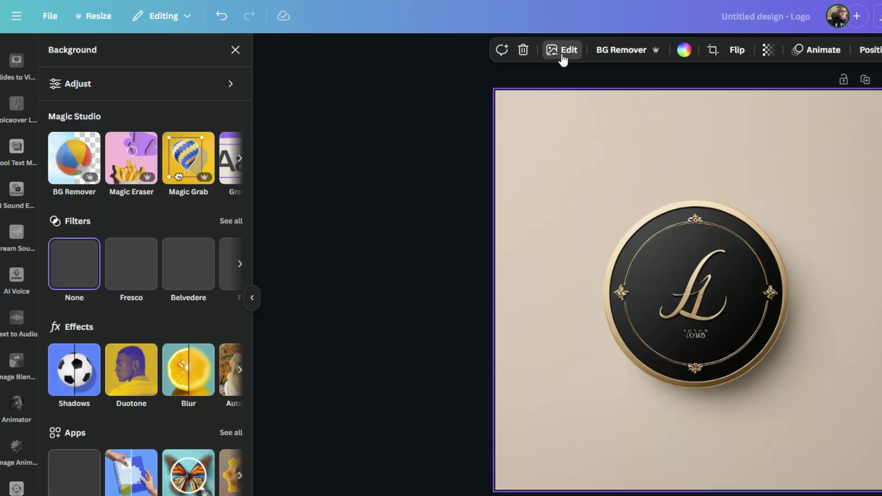
click(131, 158)
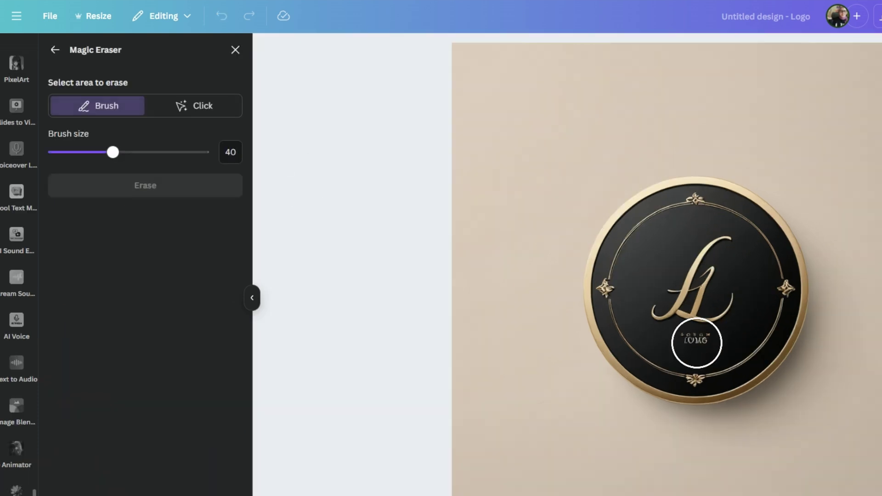
drag(113, 152, 88, 152)
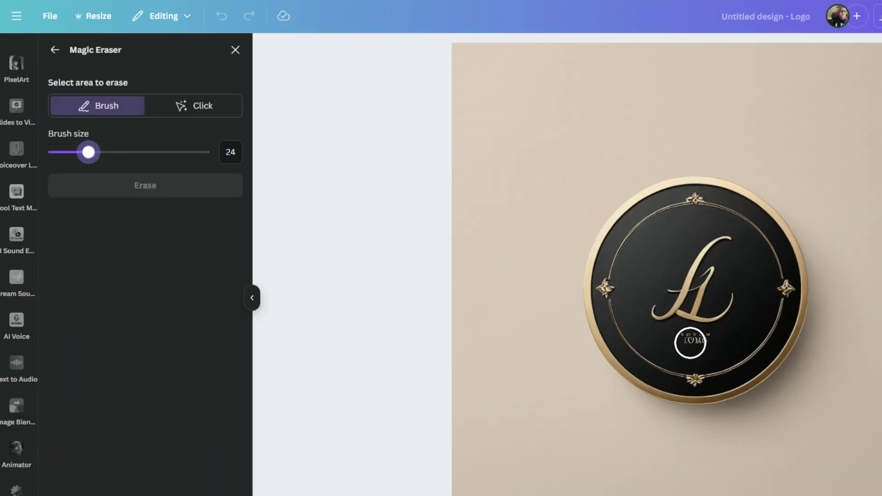
drag(689, 341, 708, 343)
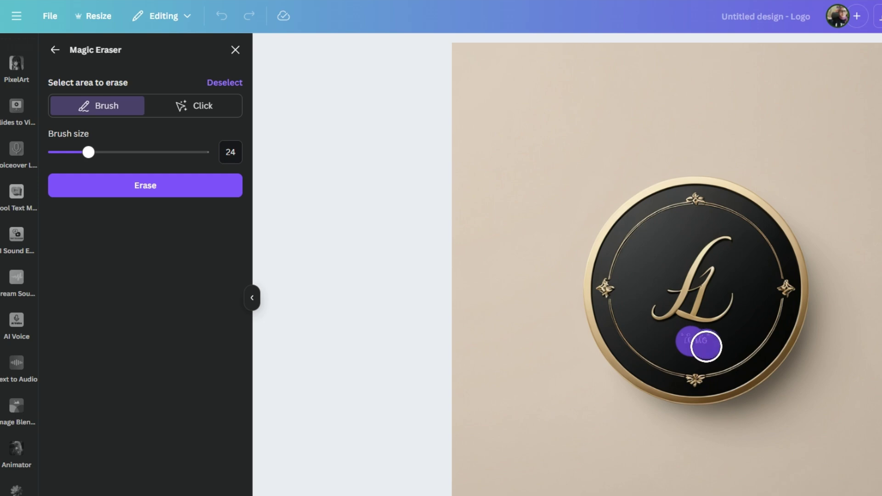
click(182, 186)
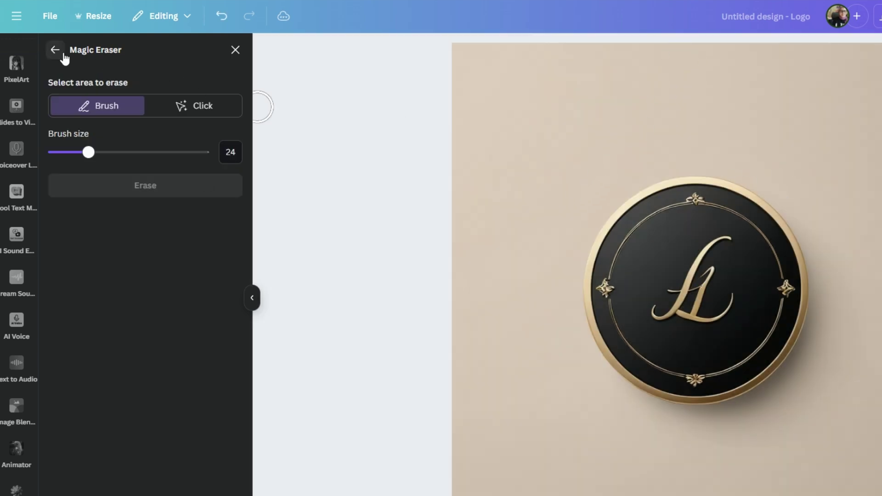
click(56, 49)
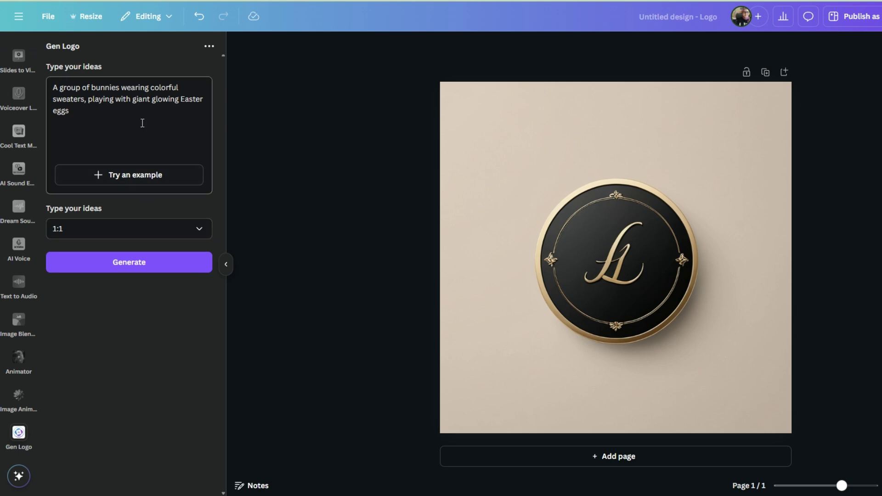
Generate a 1:1 logo from the example idea of bunnies in colorful sweaters playing with giant glowing Easter eggs
click(148, 264)
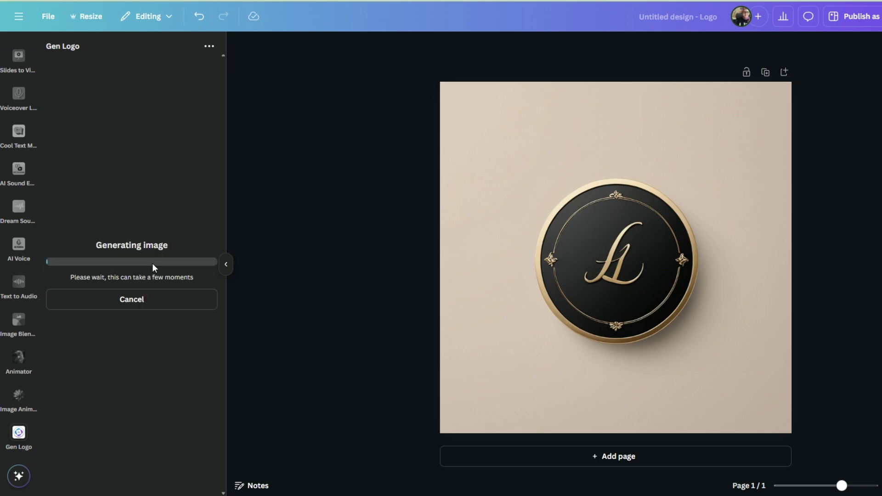